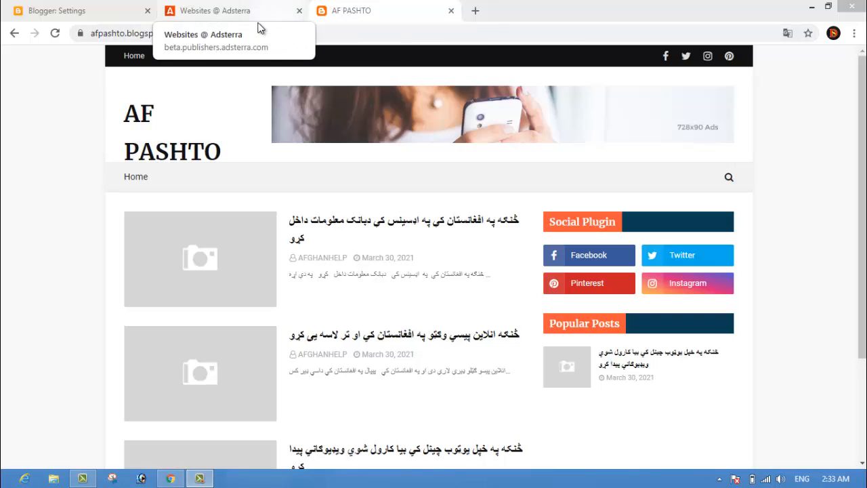
# Copy the full web address of the AF PASHTO blog
pyautogui.moveTo(213, 32); pyautogui.dragTo(72, 35)
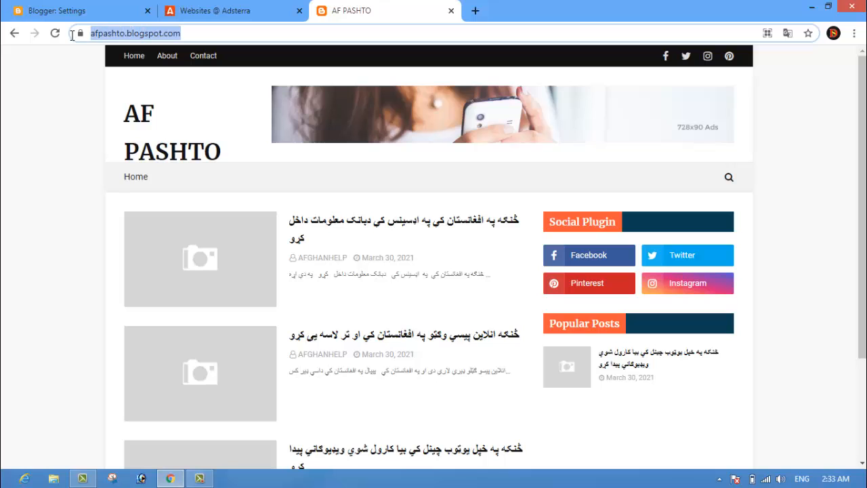
pyautogui.rightClick(112, 32)
pyautogui.click(155, 80)
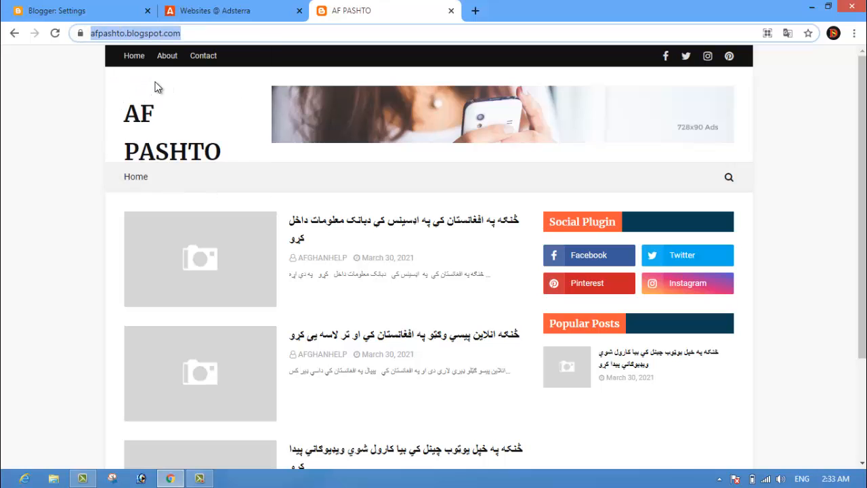
pyautogui.click(198, 15)
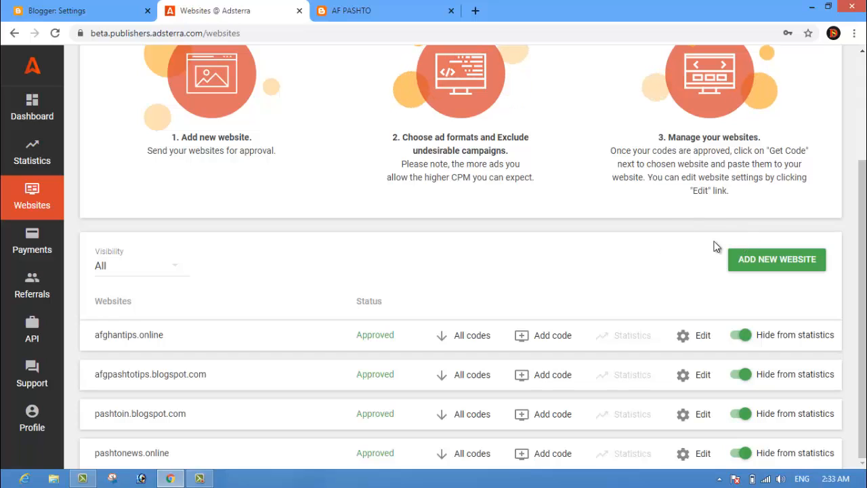
pyautogui.click(767, 264)
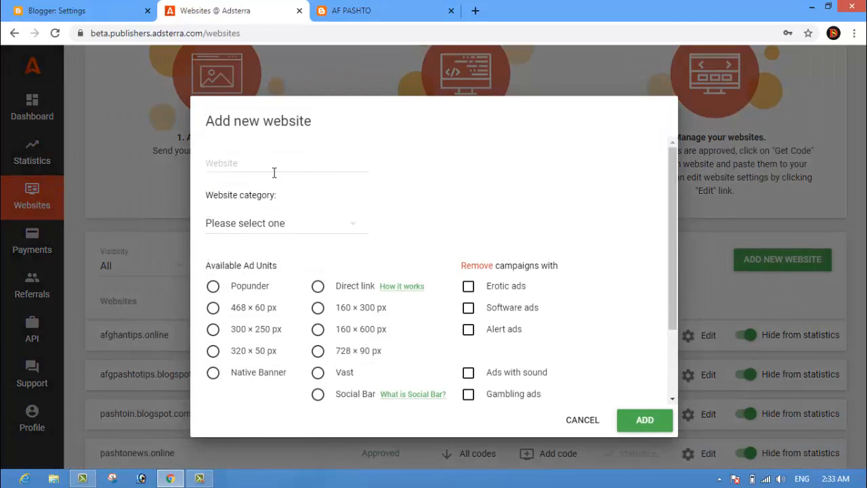
pyautogui.click(274, 173)
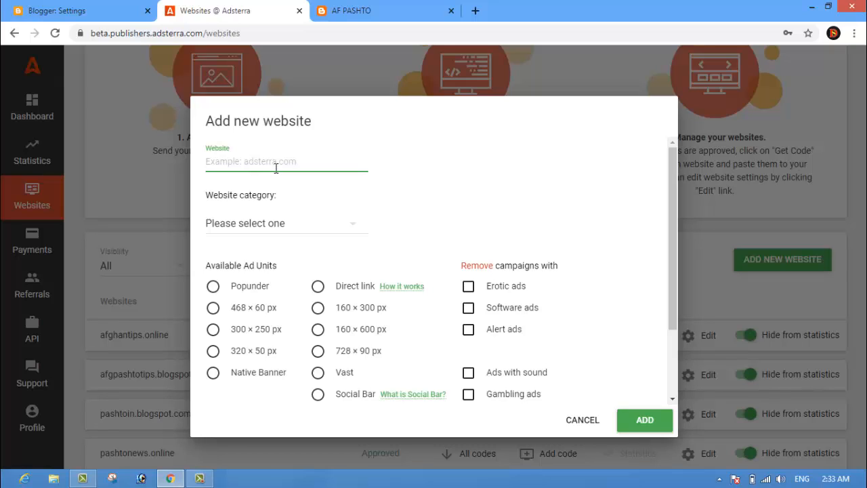
pyautogui.rightClick(275, 168)
pyautogui.click(310, 244)
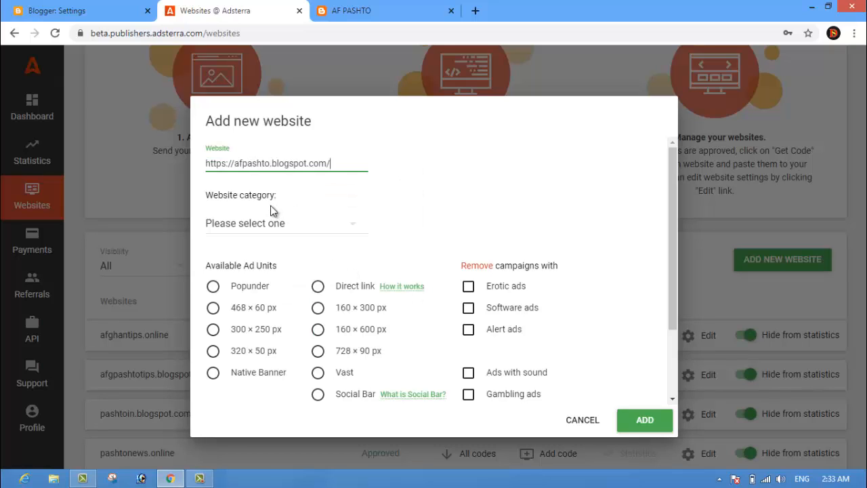
# Set the website category to Other and exclude erotic ads
pyautogui.click(272, 201)
pyautogui.click(312, 232)
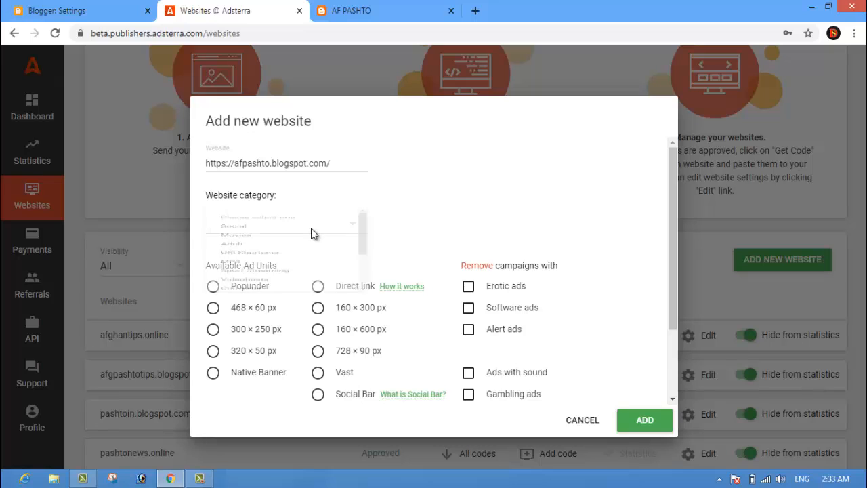
pyautogui.moveTo(365, 271); pyautogui.dragTo(360, 358)
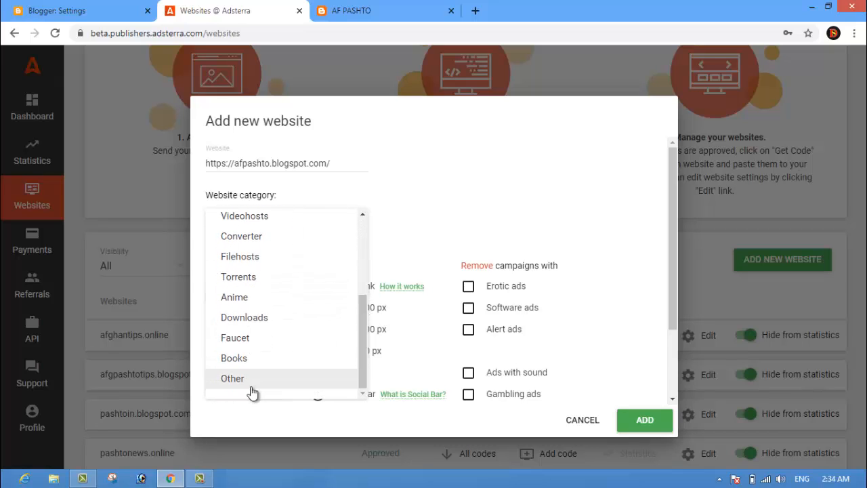
pyautogui.click(250, 387)
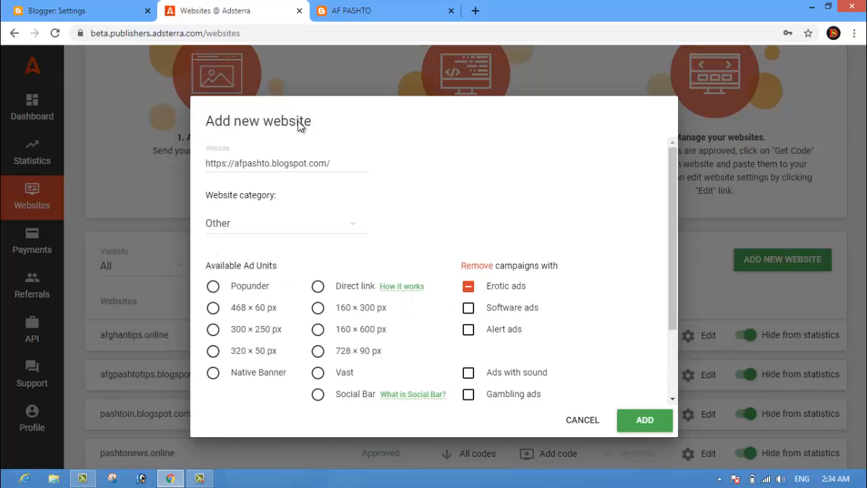
# Choose Native Banner as the ad unit and exclude alert ads, ads with sound and gambling ads
pyautogui.click(368, 11)
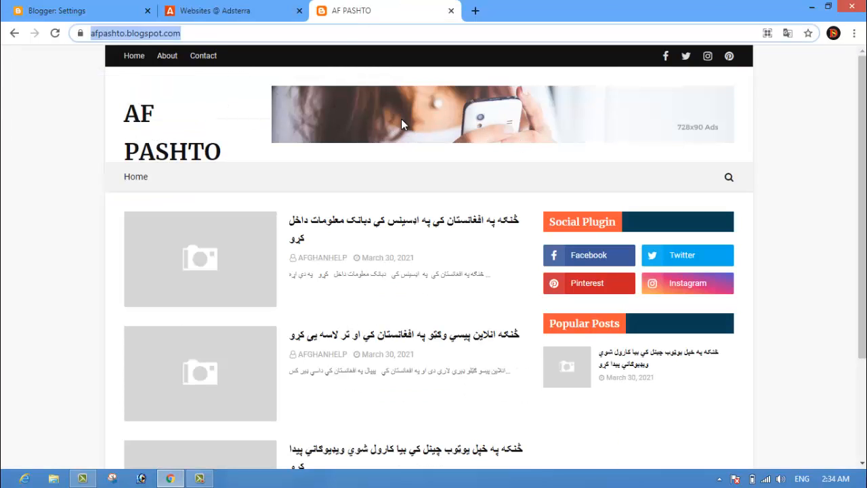
pyautogui.click(229, 11)
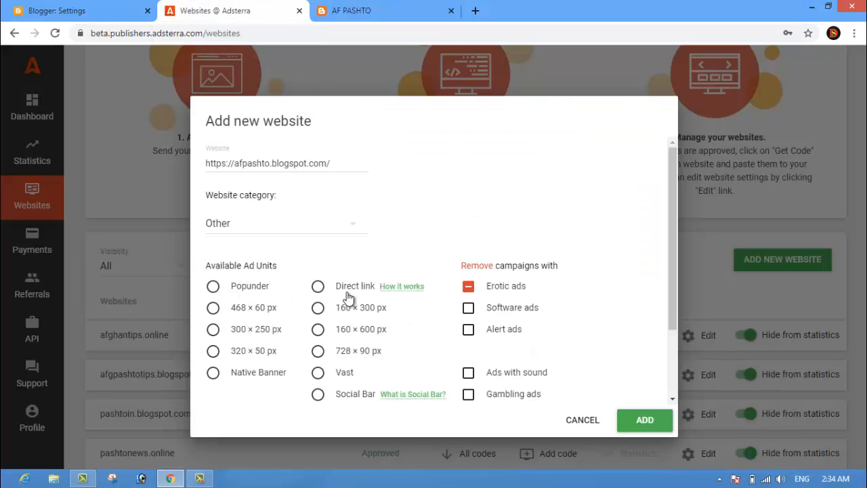
pyautogui.click(213, 375)
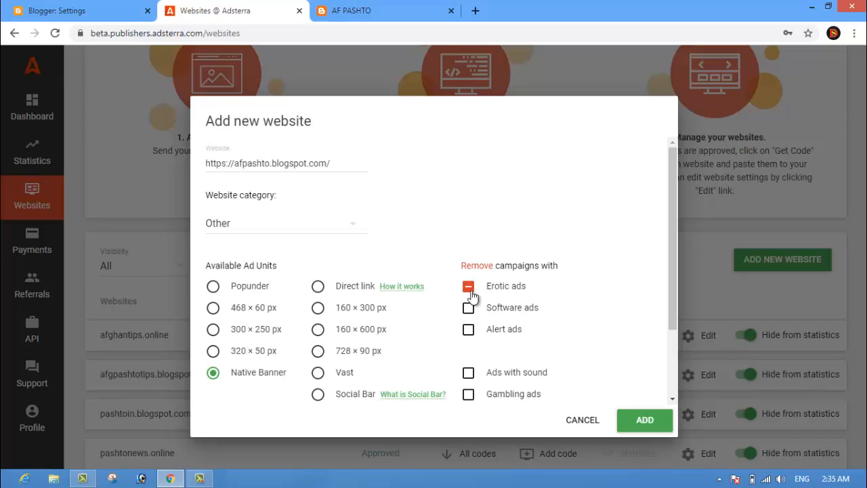
pyautogui.click(468, 330)
pyautogui.click(469, 373)
pyautogui.click(469, 396)
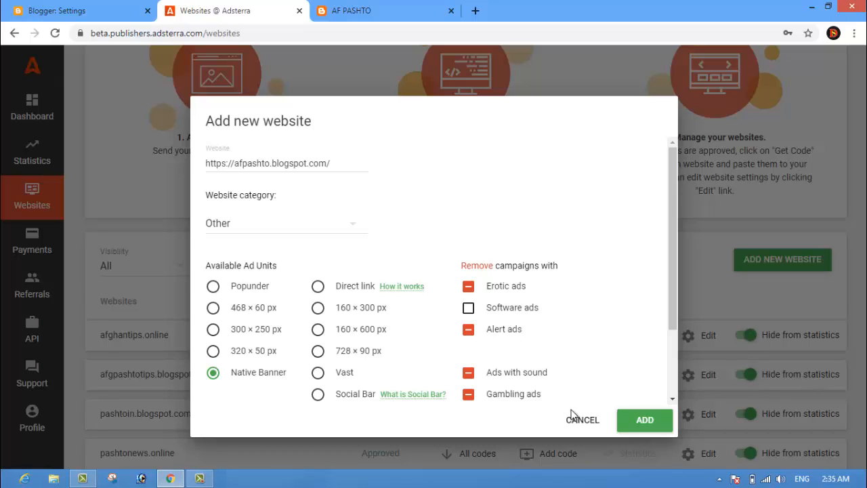
# Submit the new website for approval and return to the list of websites
pyautogui.click(640, 424)
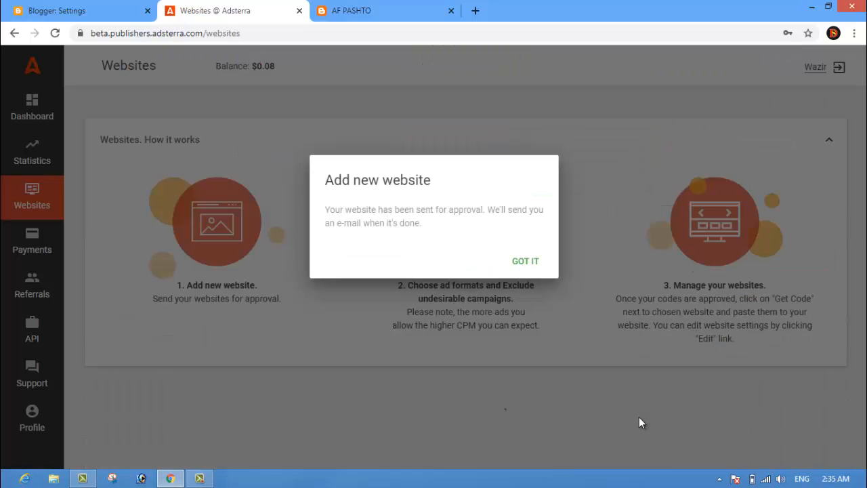
pyautogui.click(525, 259)
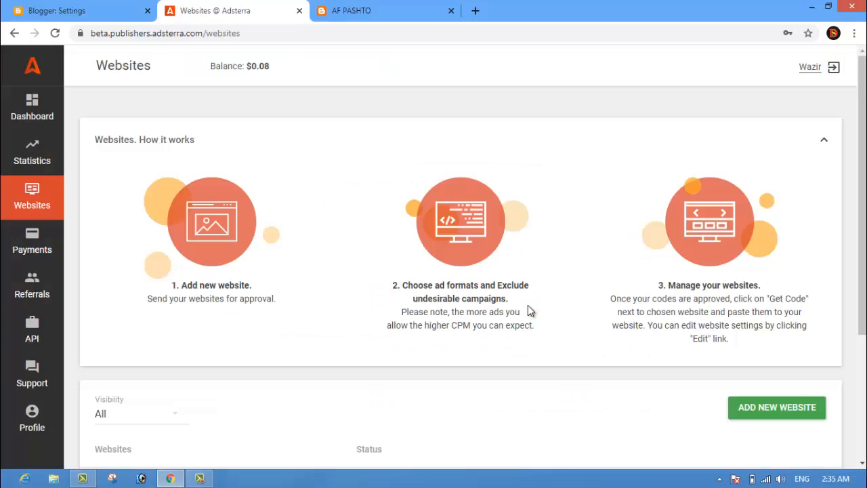
pyautogui.scroll(-3, 862, 271)
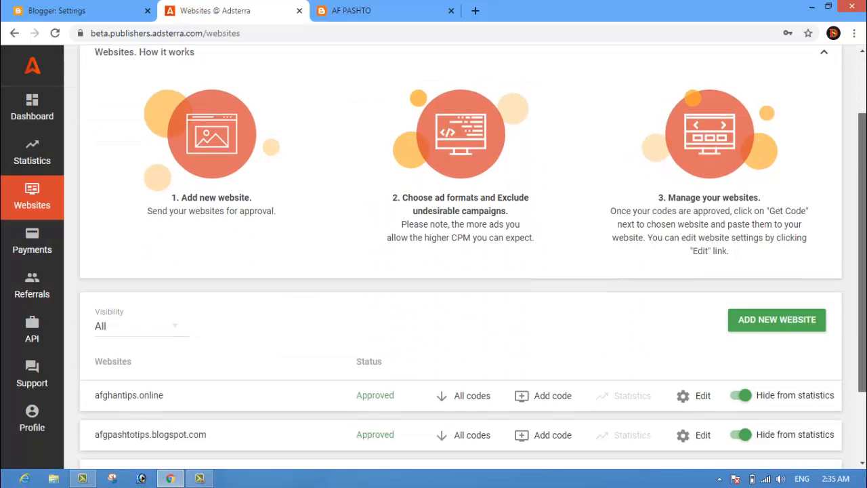
pyautogui.scroll(-1, 461, 258)
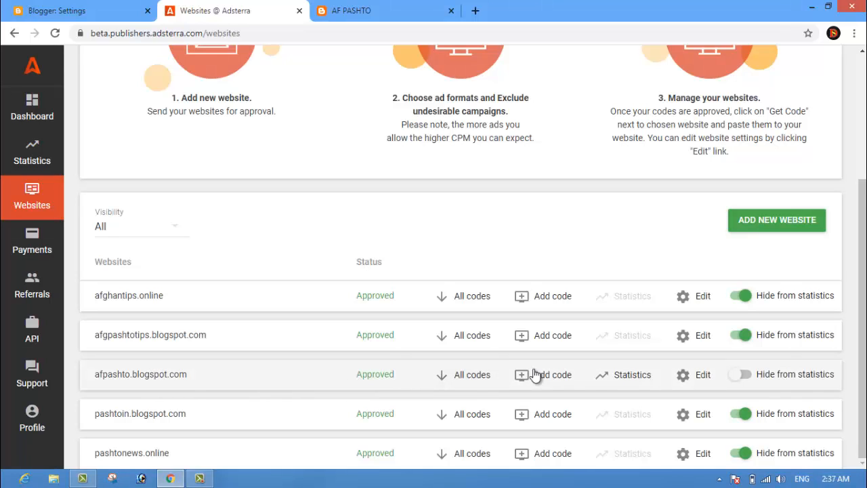
# Display the Native Banner code for afpashto.blogspot.com and copy the whole script
pyautogui.click(441, 379)
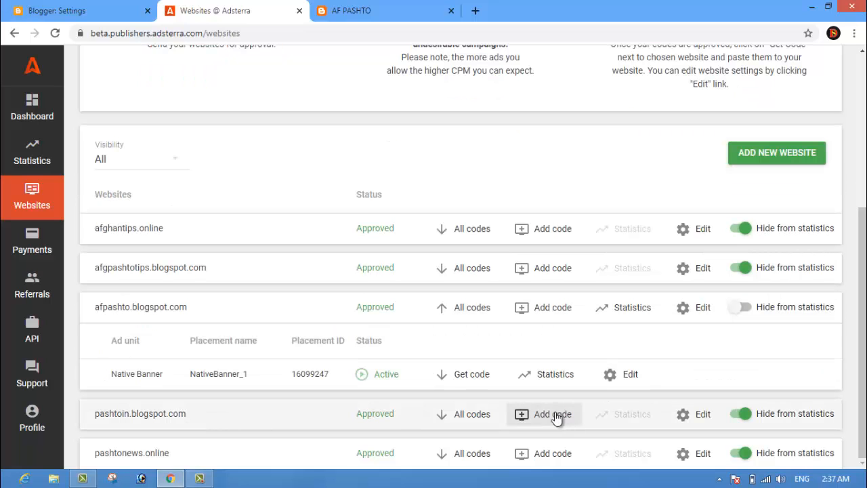
pyautogui.click(463, 379)
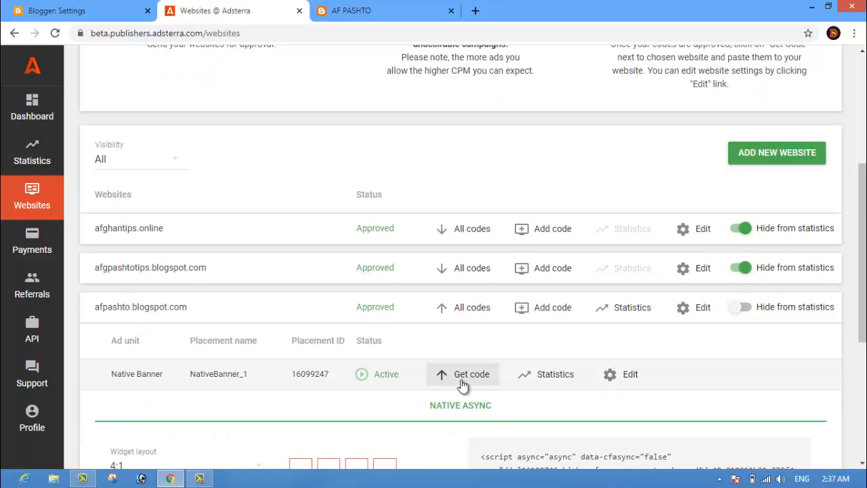
pyautogui.scroll(-3, 477, 218)
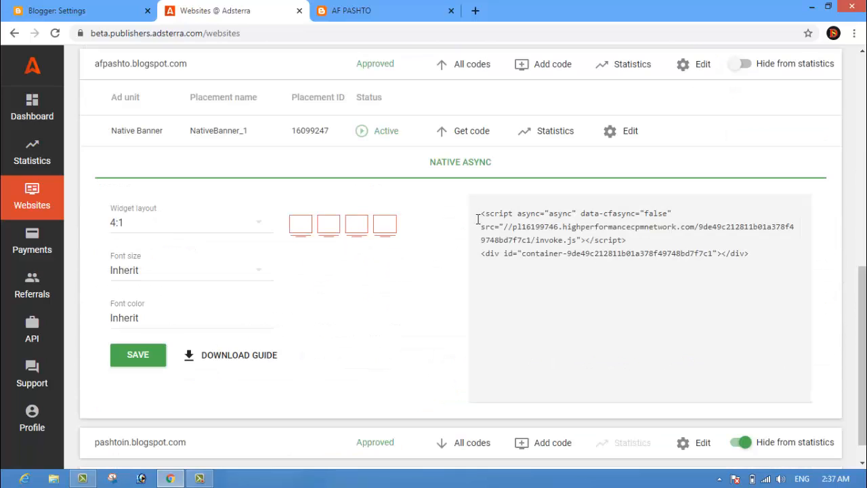
pyautogui.moveTo(484, 221); pyautogui.dragTo(755, 252)
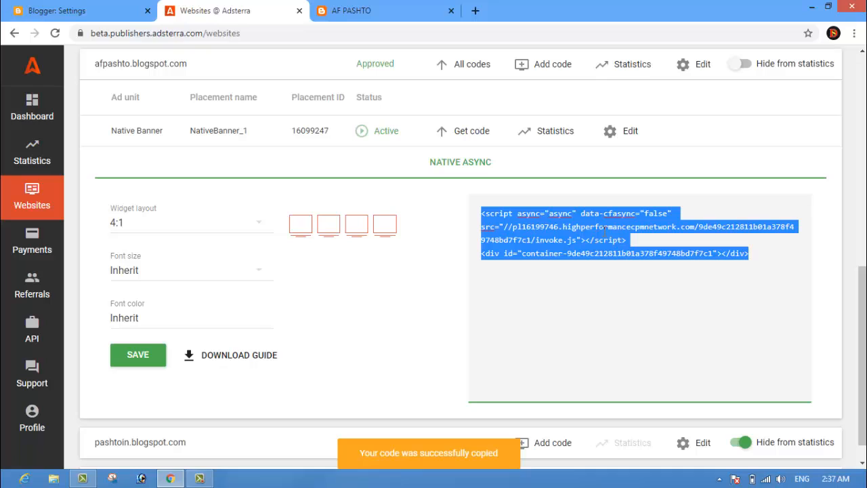
pyautogui.rightClick(605, 235)
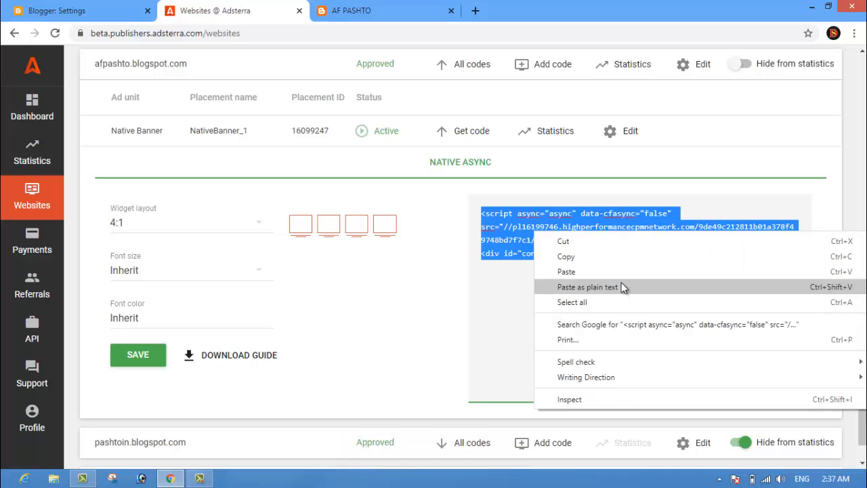
pyautogui.click(622, 257)
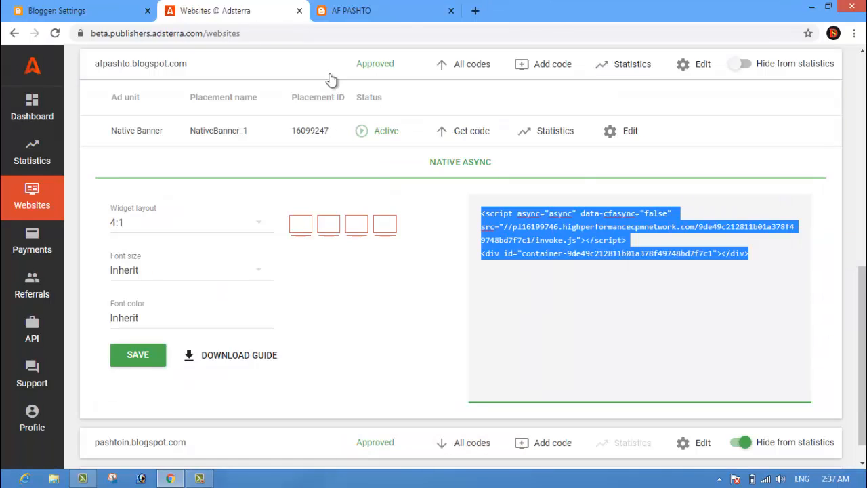
# Switch to Blogger and open the layout of the AF PASHTO blog
pyautogui.click(129, 13)
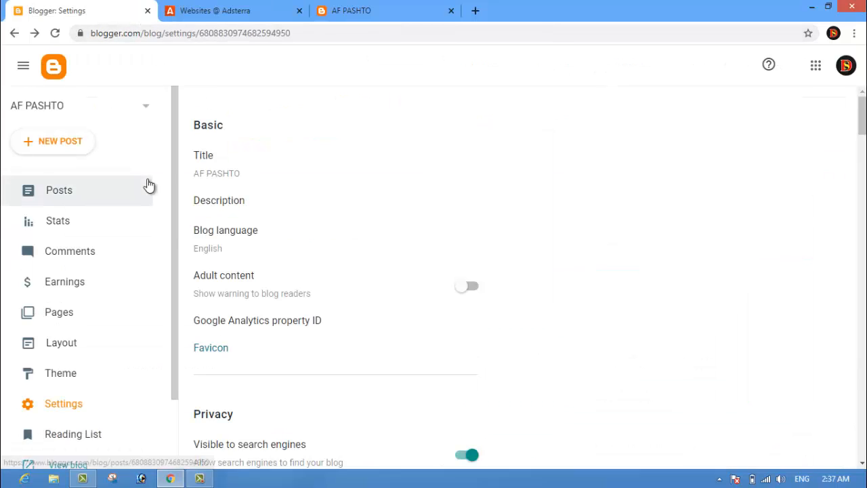
pyautogui.moveTo(174, 187); pyautogui.dragTo(160, 309)
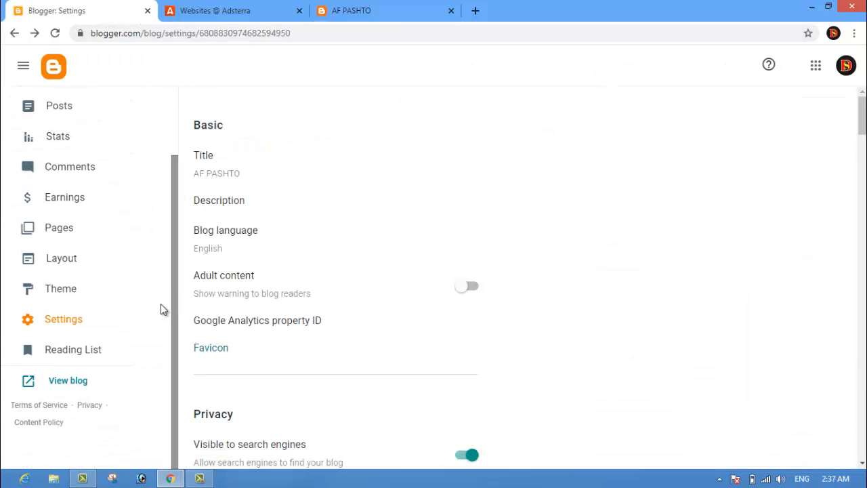
pyautogui.click(85, 269)
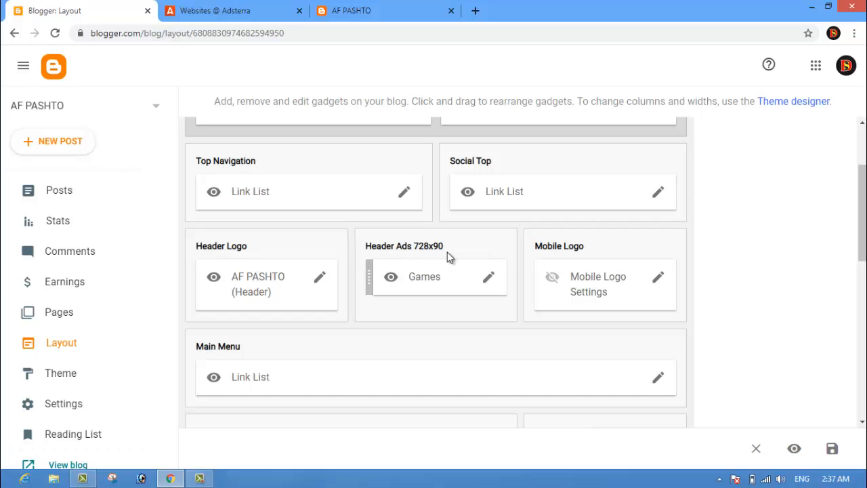
# Replace the content of the Header Ads 728x90 gadget with the copied Native Banner code and save it
pyautogui.click(489, 278)
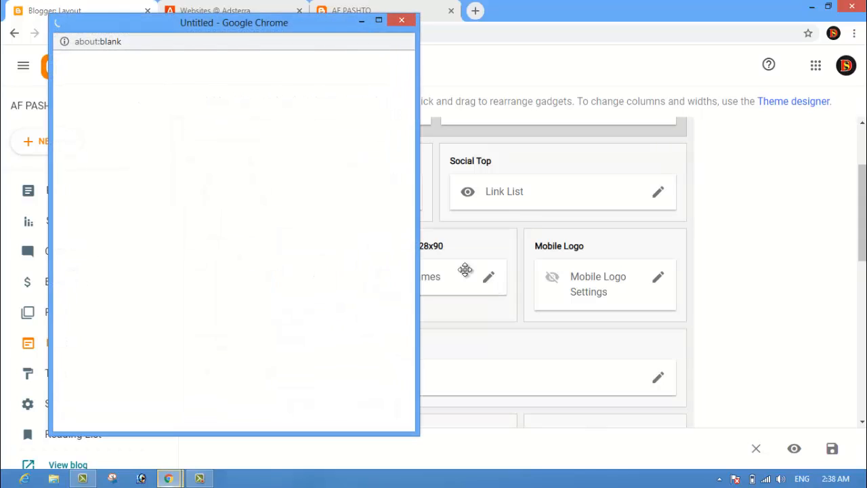
pyautogui.moveTo(271, 260); pyautogui.dragTo(88, 242)
pyautogui.rightClick(95, 245)
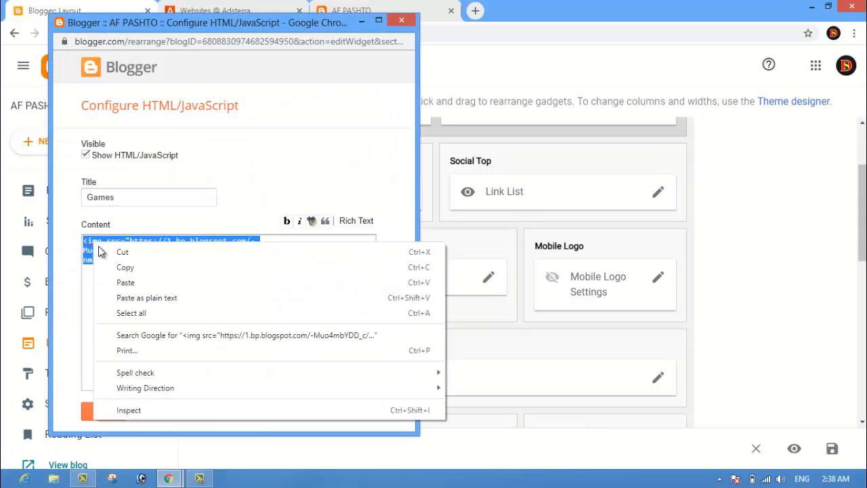
pyautogui.click(125, 283)
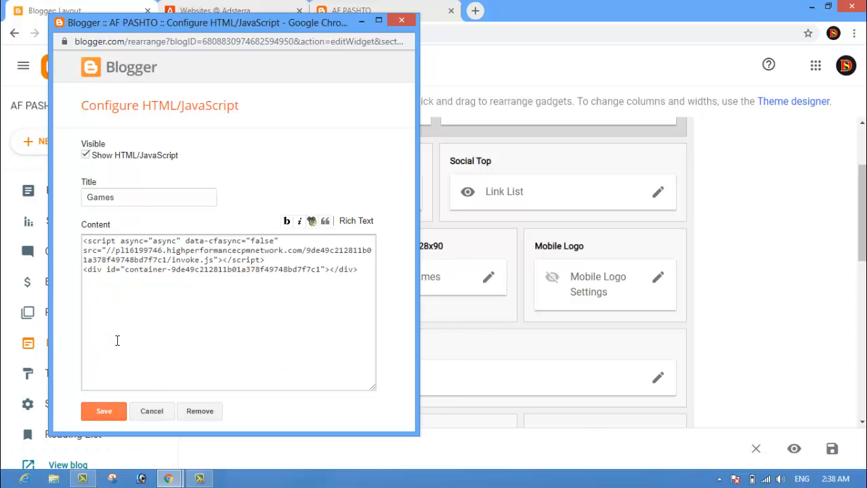
pyautogui.click(106, 410)
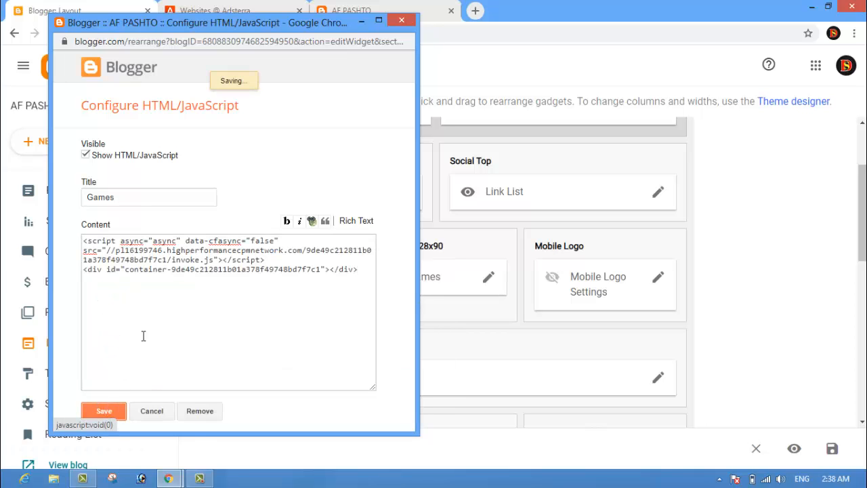
# Reload the live AF PASHTO blog and check the header area for the ad
pyautogui.click(362, 10)
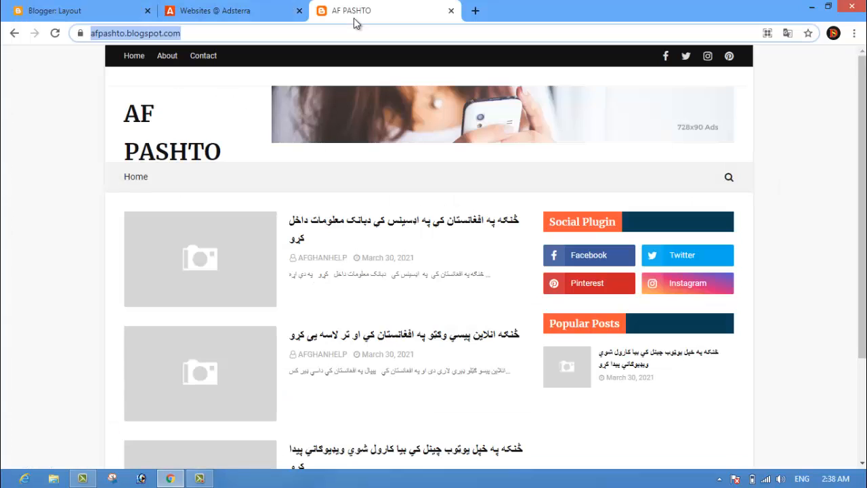
pyautogui.click(56, 34)
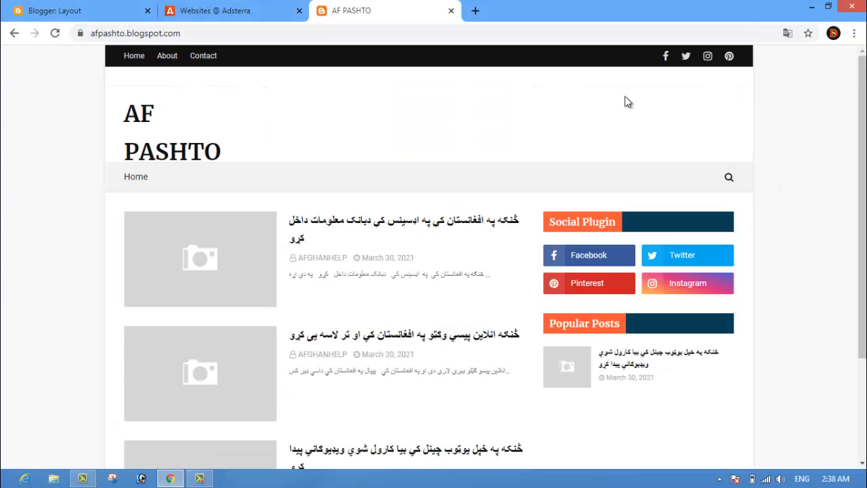
pyautogui.click(54, 33)
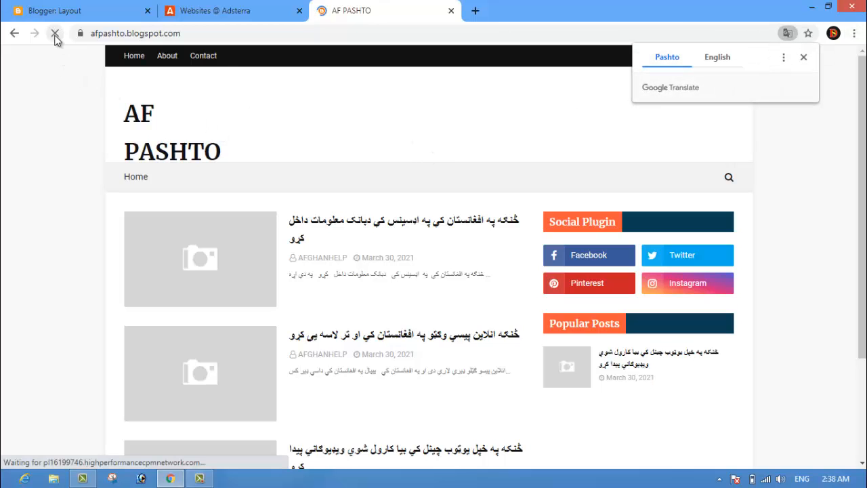
pyautogui.click(54, 33)
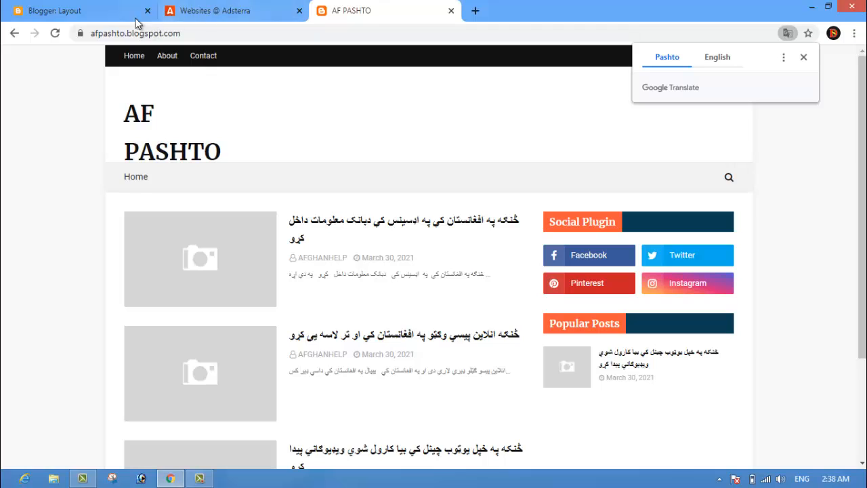
# Switch to Adsterra and add a new 468 × 60 px ad code for afpashto.blogspot.com
pyautogui.click(212, 12)
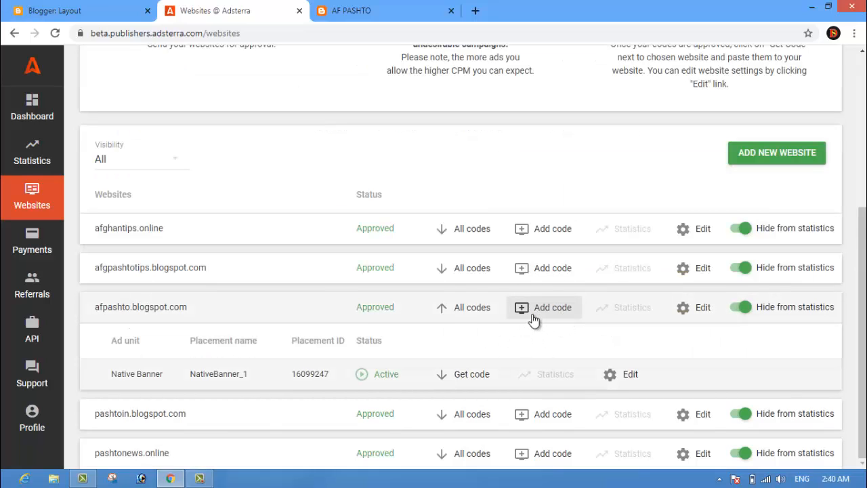
pyautogui.click(522, 308)
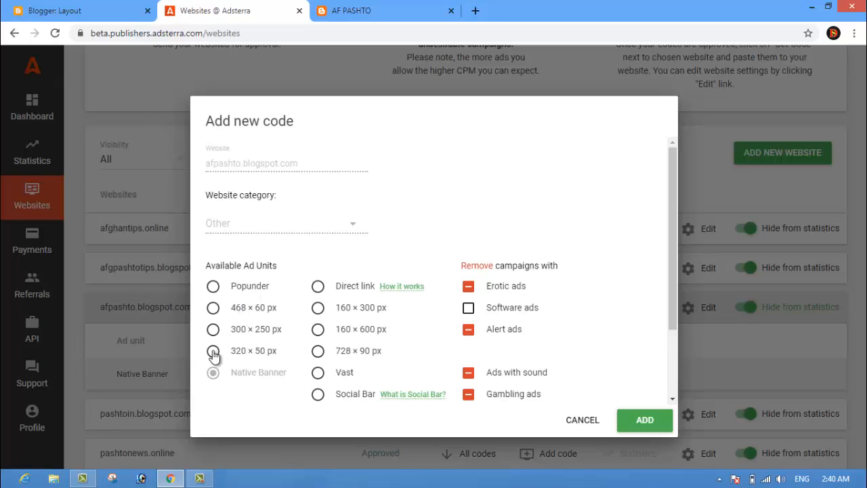
pyautogui.click(213, 309)
pyautogui.click(642, 424)
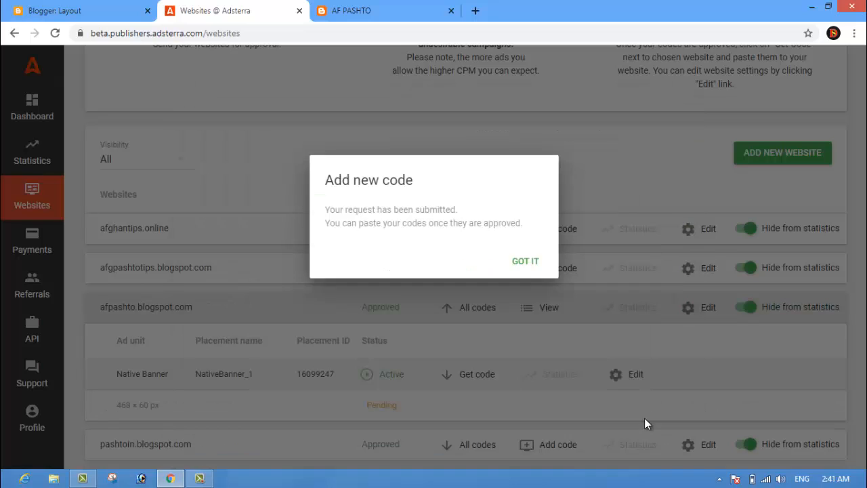
pyautogui.click(525, 257)
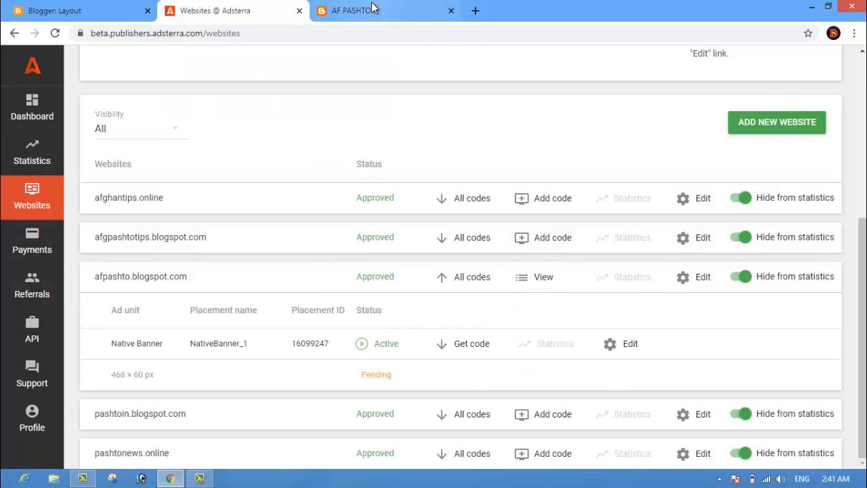
# Display the 468 × 60 px code for afpashto.blogspot.com and copy the whole script
pyautogui.click(372, 11)
pyautogui.click(55, 34)
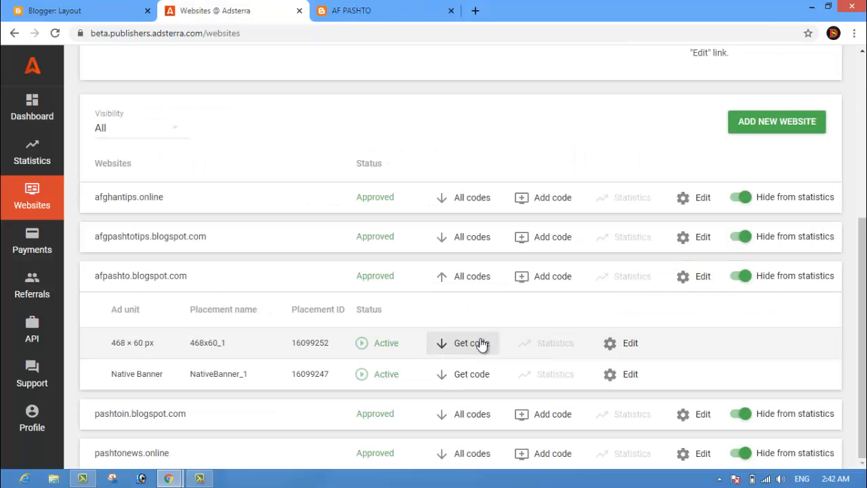
pyautogui.click(479, 344)
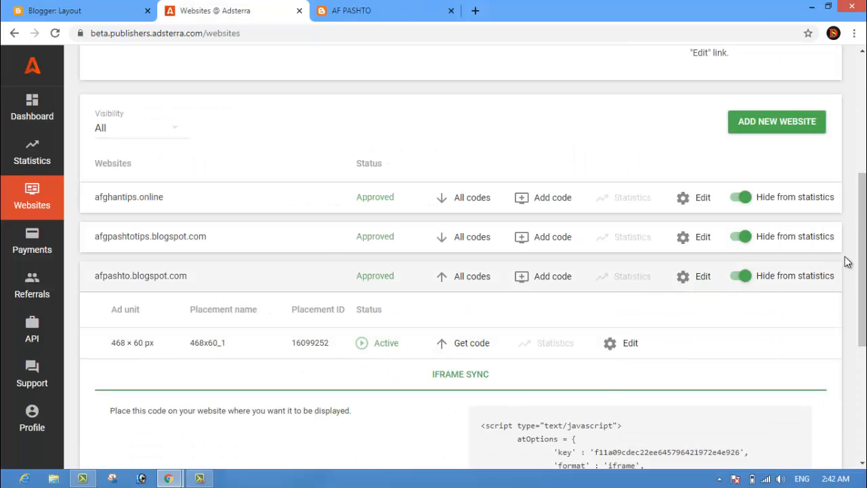
pyautogui.scroll(-3, 745, 271)
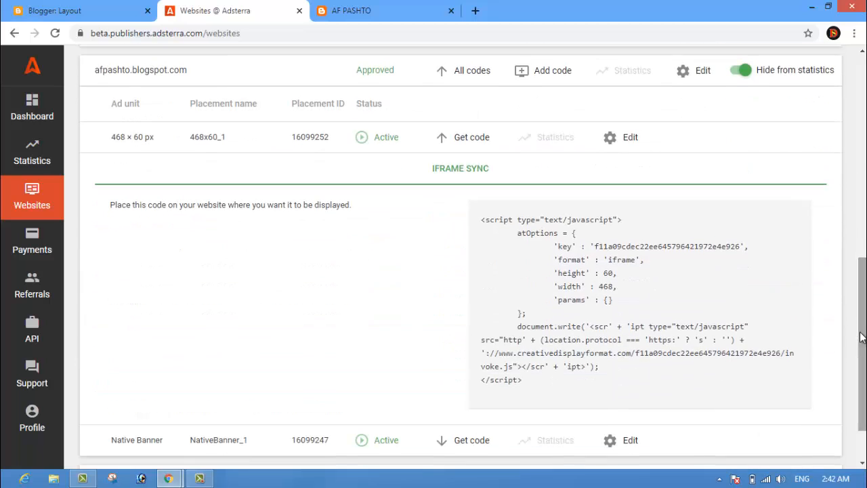
pyautogui.click(479, 223)
# Switch to the Blogger layout and add an HTML/JavaScript gadget to the Sidebar Right (B) section
pyautogui.click(352, 12)
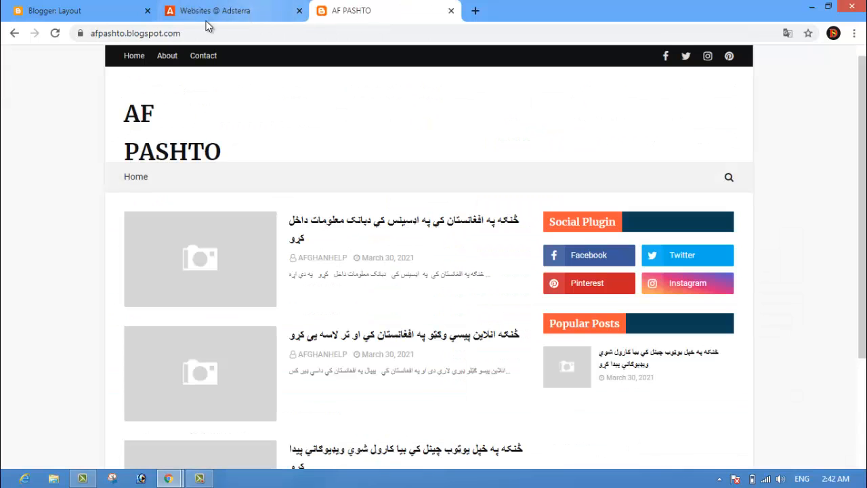
pyautogui.click(114, 10)
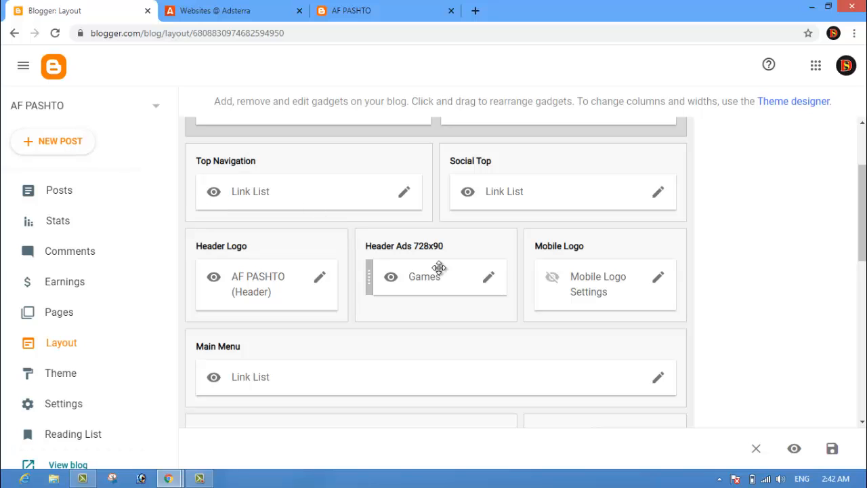
pyautogui.moveTo(860, 198); pyautogui.dragTo(864, 328)
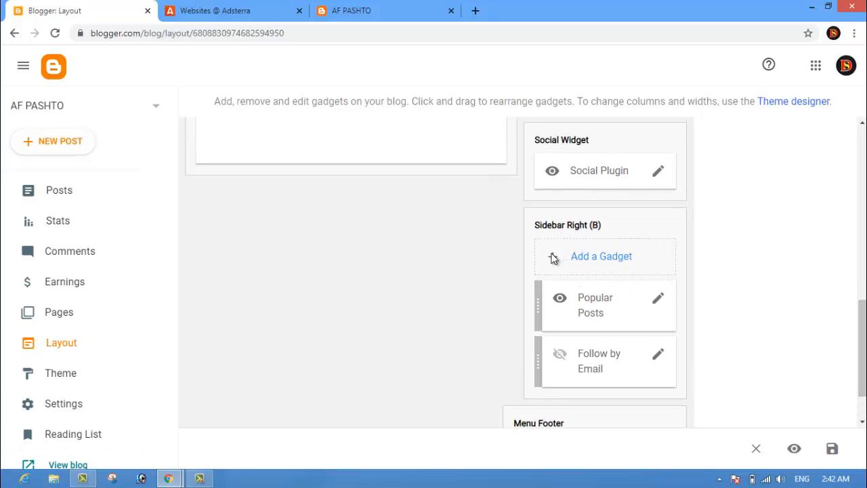
pyautogui.click(597, 256)
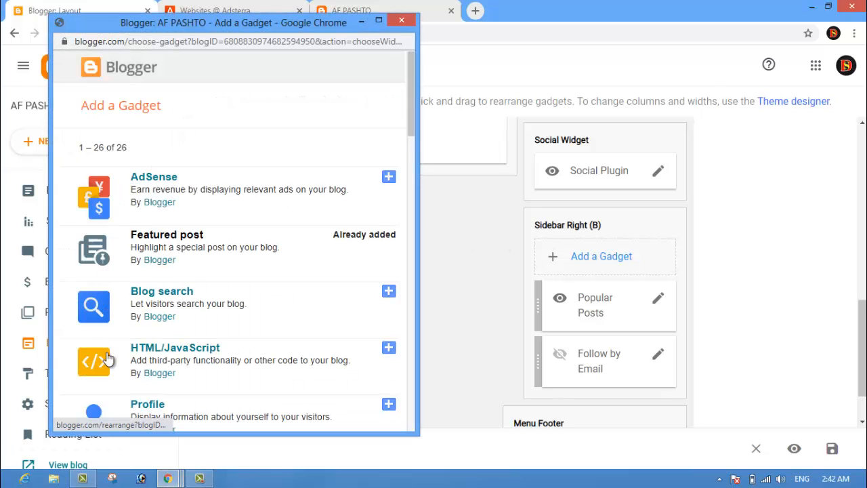
pyautogui.click(390, 348)
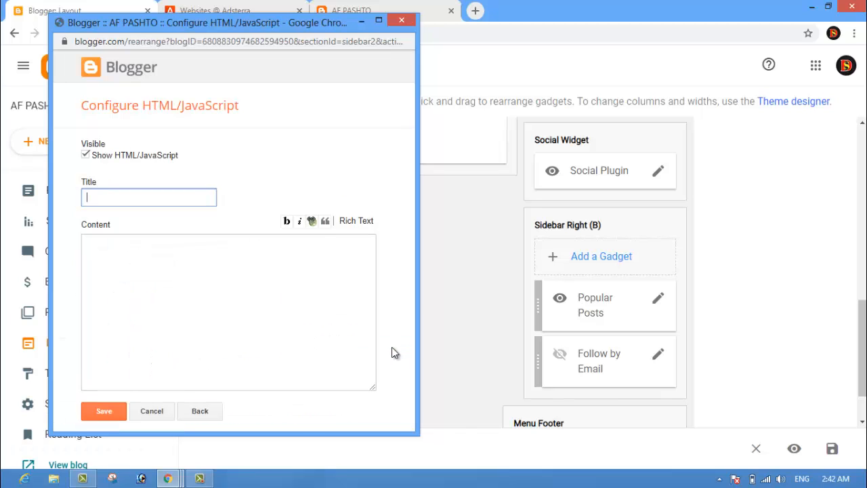
# Paste the copied 468 × 60 px code as the gadget's content, title it 1111 and save it
pyautogui.click(191, 289)
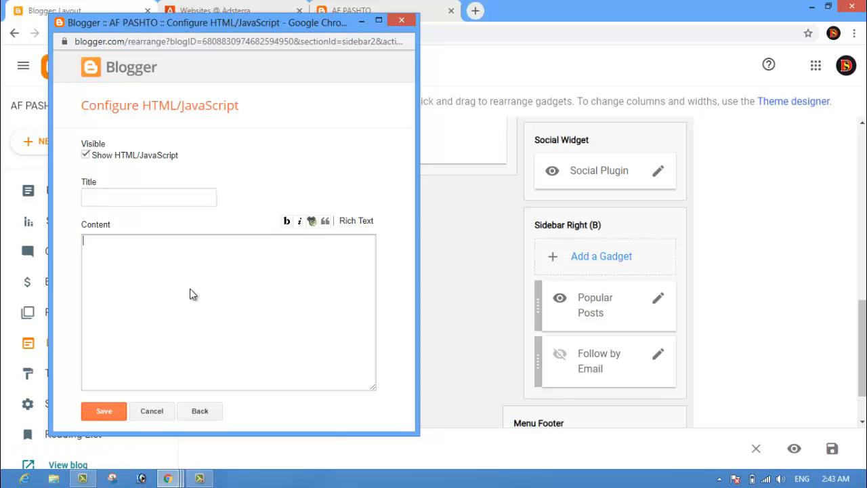
pyautogui.rightClick(191, 292)
pyautogui.click(232, 362)
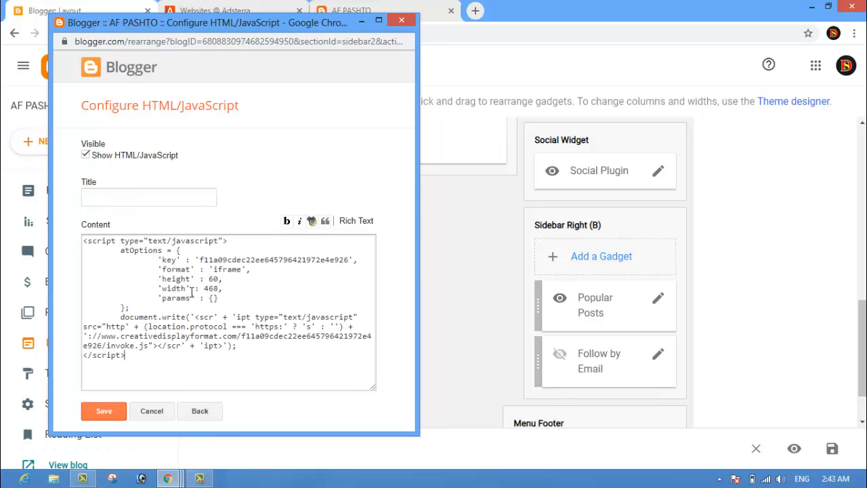
pyautogui.click(151, 202)
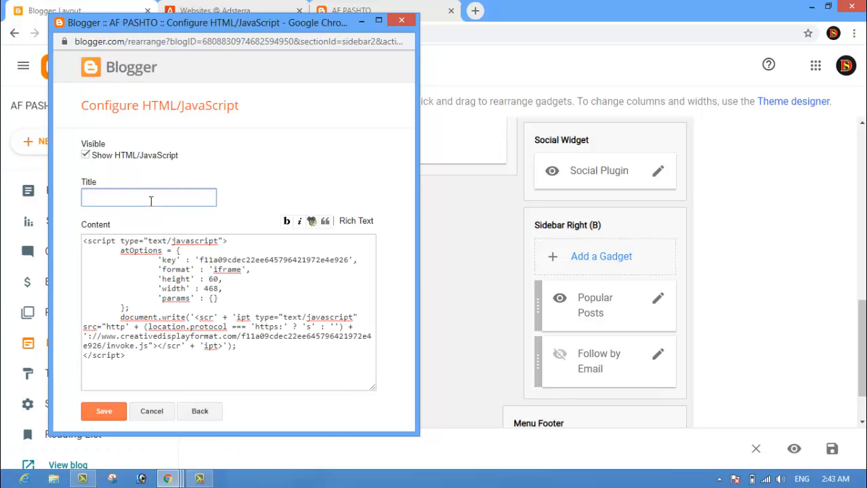
pyautogui.click(97, 414)
# Reload the live AF PASHTO blog, show it in Pashto and check the sidebar for the ad
pyautogui.click(332, 13)
pyautogui.click(57, 34)
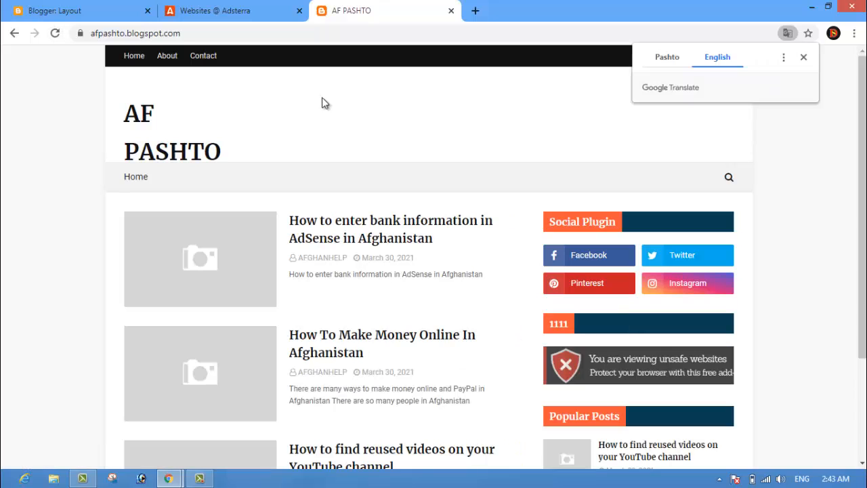
pyautogui.click(675, 60)
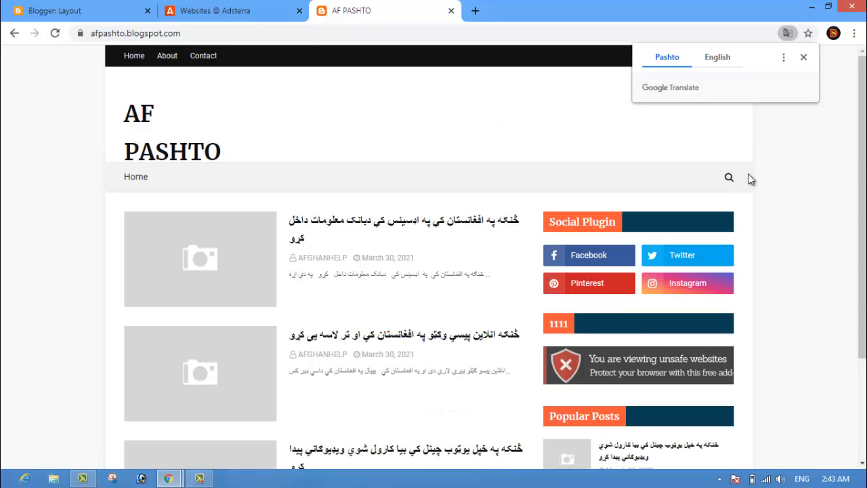
pyautogui.scroll(-3, 862, 162)
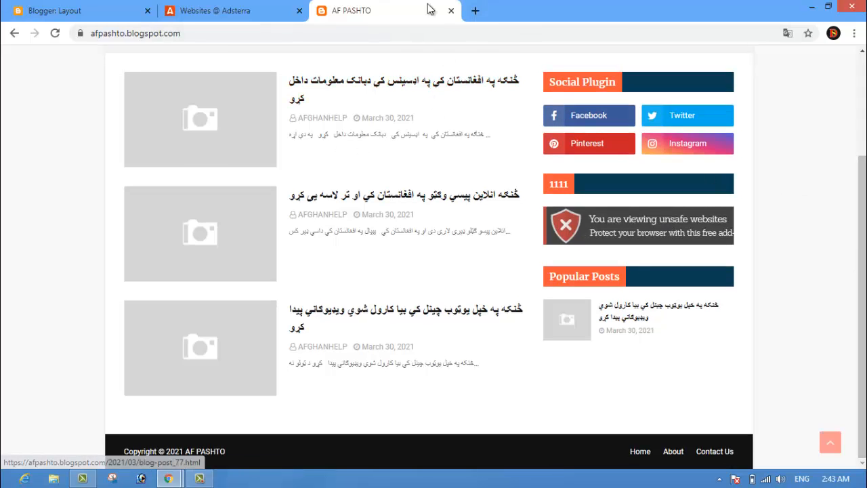
# Show the opened blog view in its original Pashto, dismiss the translation prompt and examine the header and sidebar ads
pyautogui.click(206, 11)
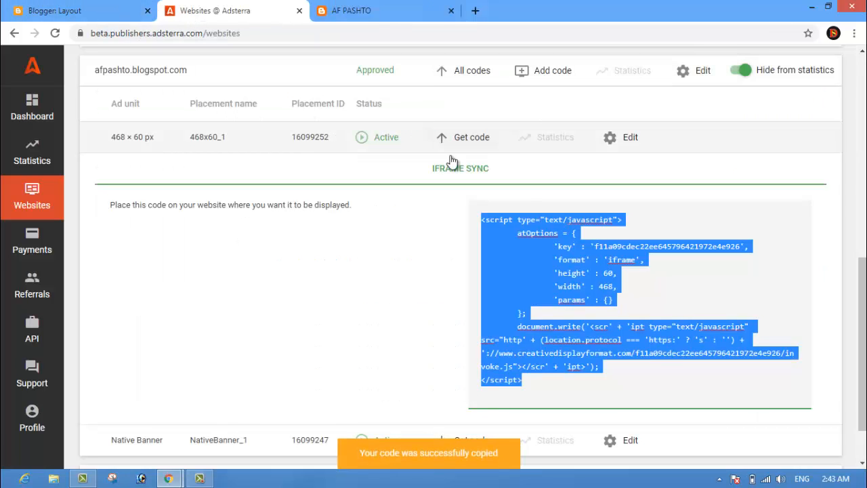
pyautogui.moveTo(863, 307); pyautogui.dragTo(865, 229)
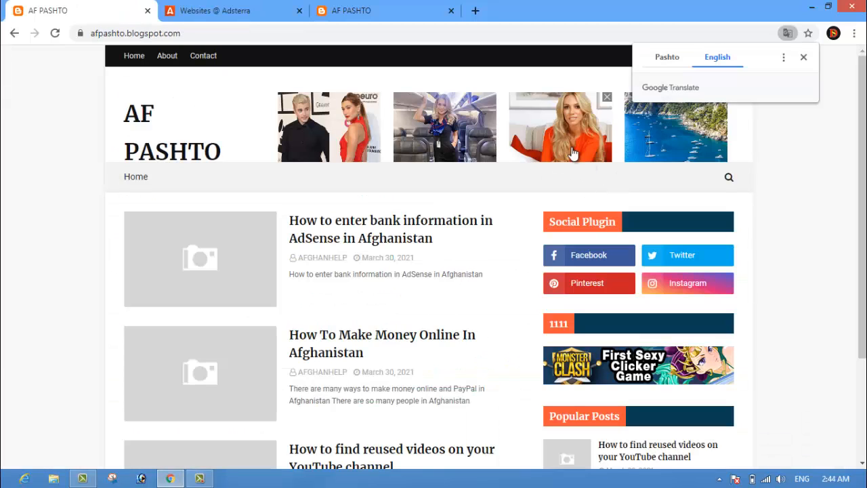
pyautogui.click(674, 59)
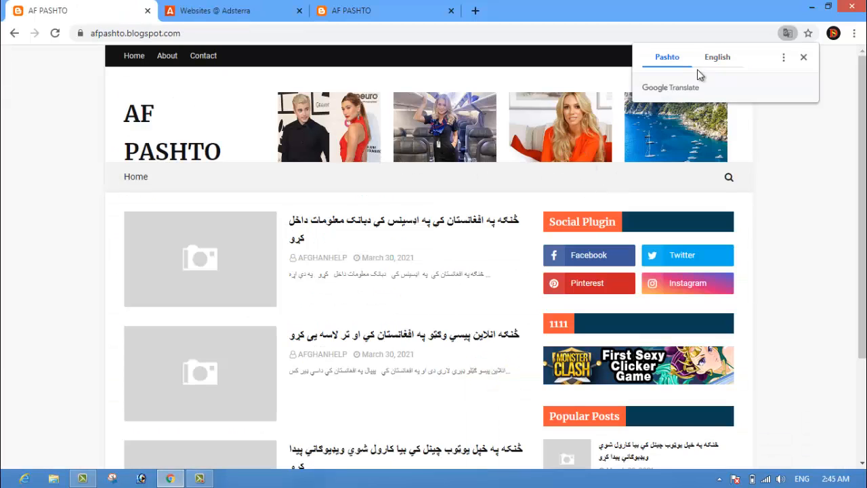
pyautogui.click(803, 61)
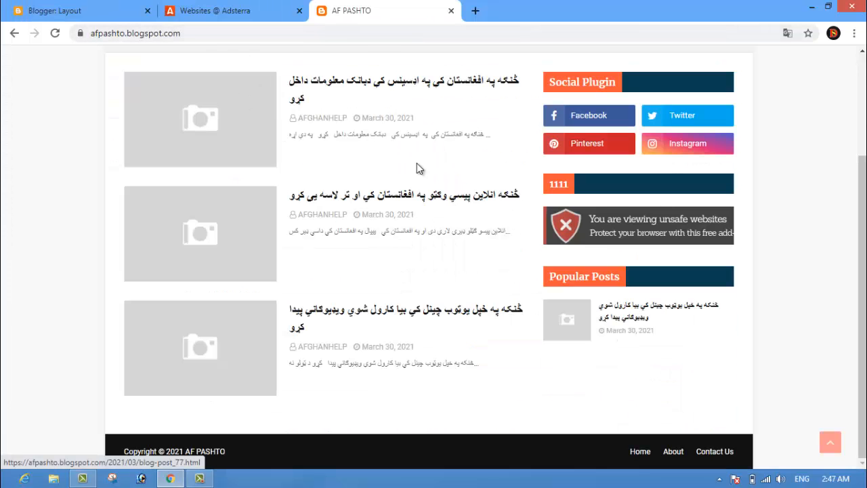
# Reload the live AF PASHTO blog and examine the ads in the header and in the 1111 sidebar gadget
pyautogui.moveTo(859, 213); pyautogui.dragTo(482, 3)
pyautogui.click(55, 34)
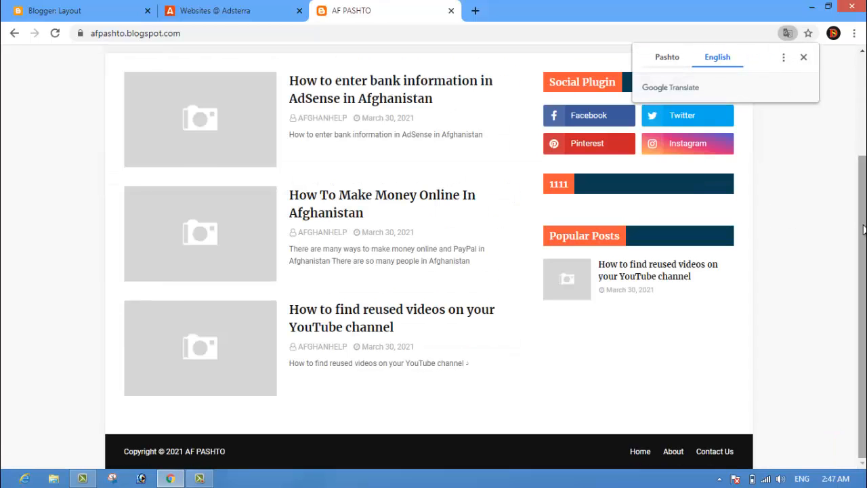
pyautogui.moveTo(863, 230); pyautogui.dragTo(863, 129)
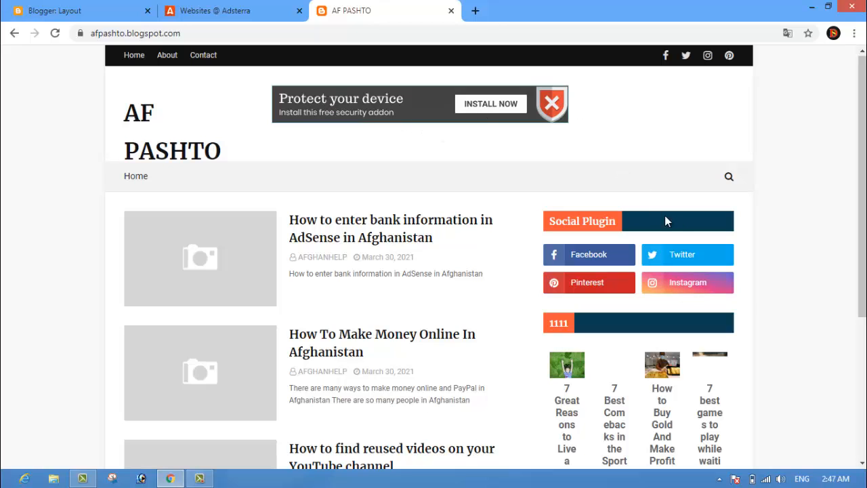
pyautogui.scroll(-2, 845, 170)
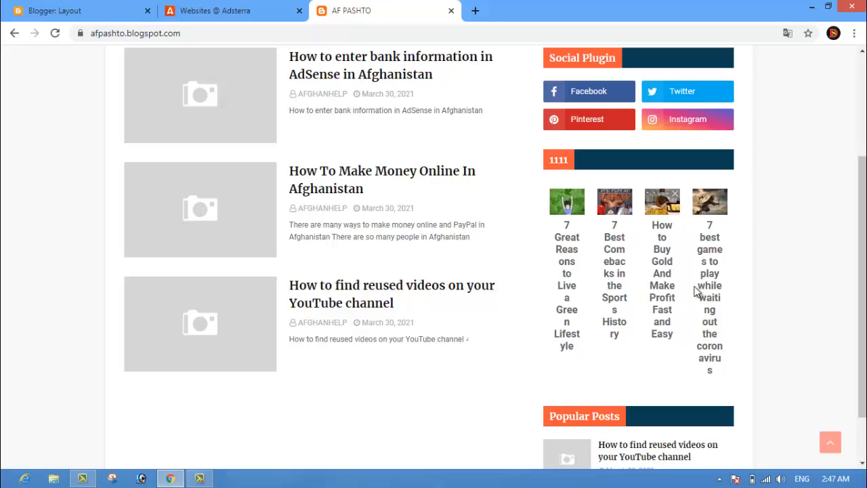
pyautogui.moveTo(863, 232); pyautogui.dragTo(740, 87)
pyautogui.moveTo(857, 176); pyautogui.dragTo(853, 82)
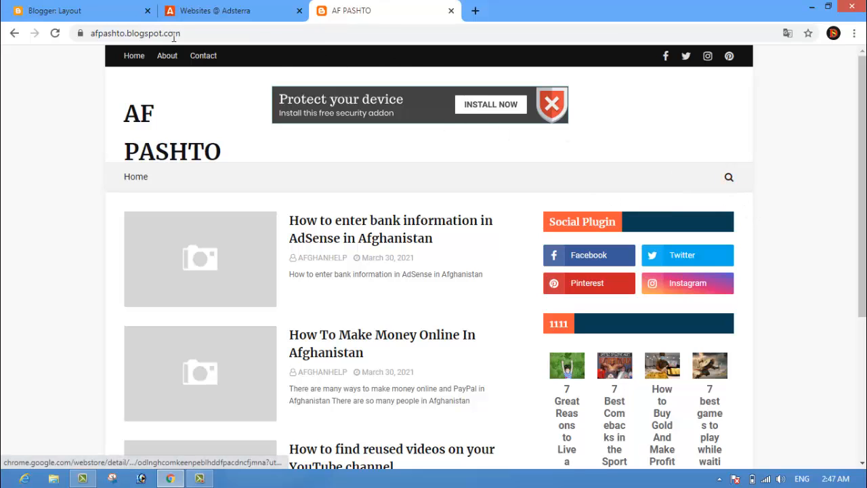
# Reload the live blog once more and compare the refreshed header banner with the sidebar native ads
pyautogui.click(56, 35)
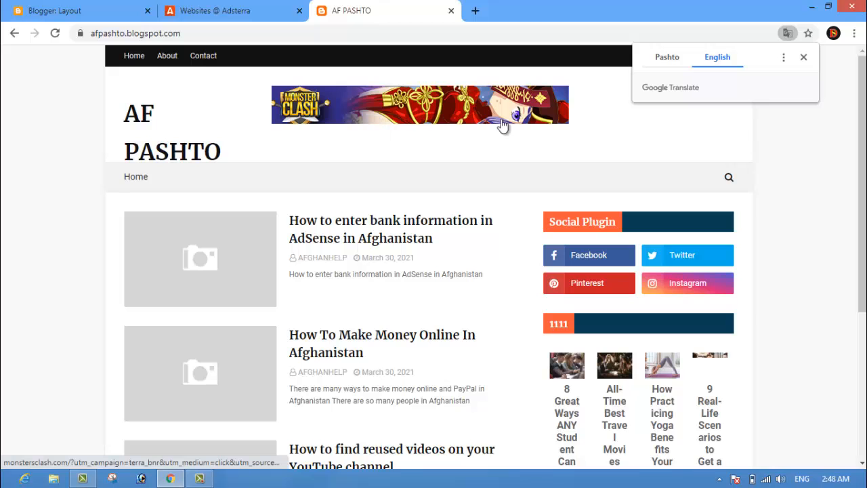
pyautogui.moveTo(863, 144); pyautogui.dragTo(864, 274)
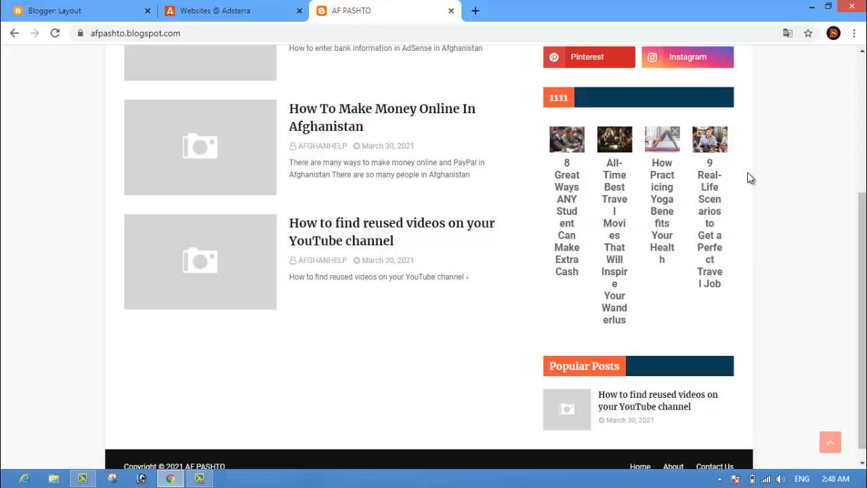
pyautogui.moveTo(863, 200); pyautogui.dragTo(857, 48)
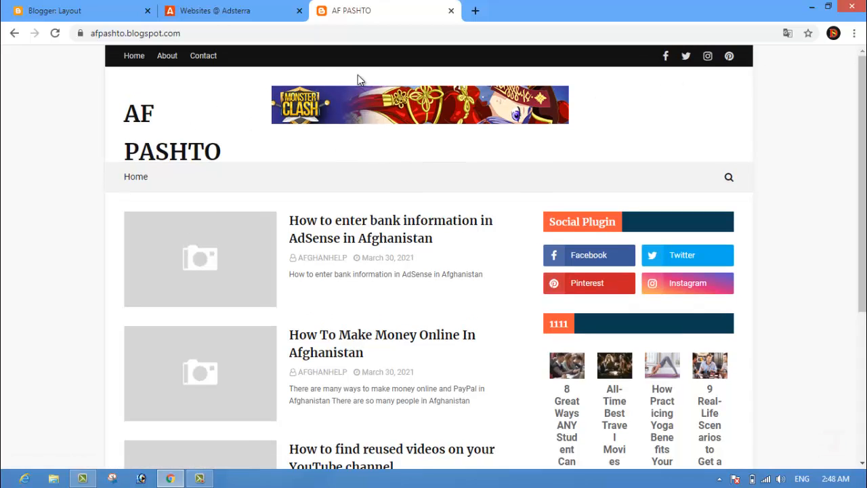
# Review the ad units listed in Adsterra, then return to the live blog and highlight its web address
pyautogui.click(168, 14)
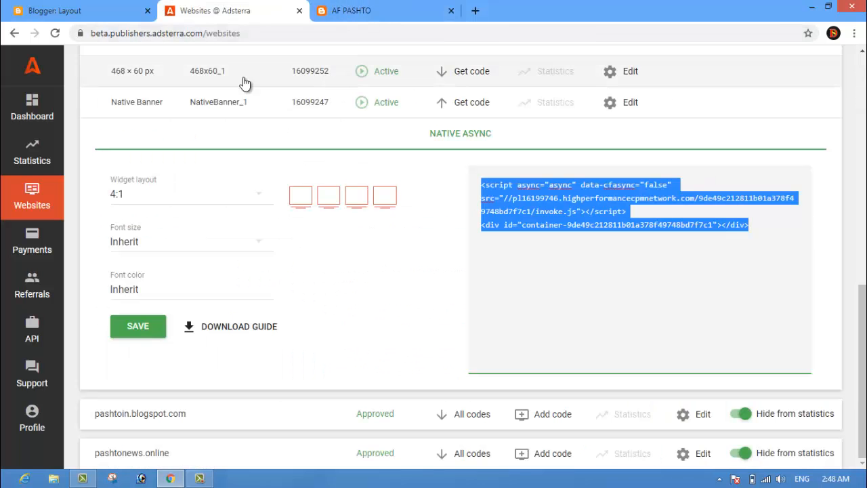
pyautogui.click(340, 12)
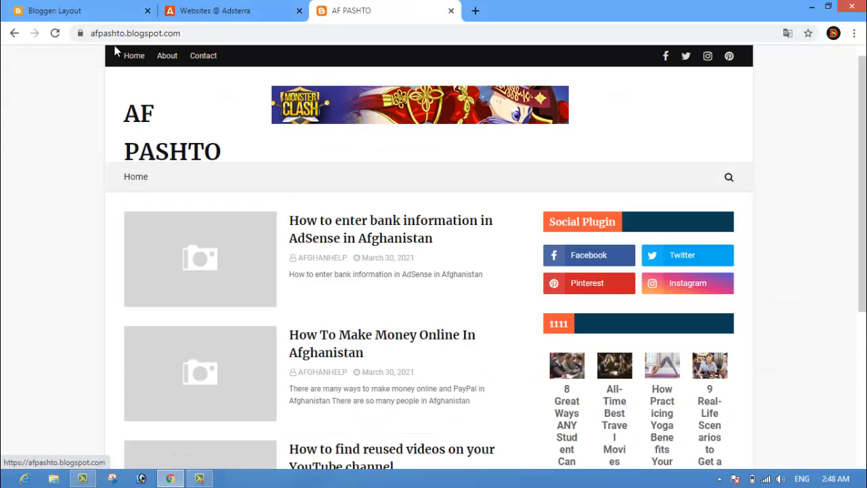
pyautogui.moveTo(189, 39); pyautogui.dragTo(79, 43)
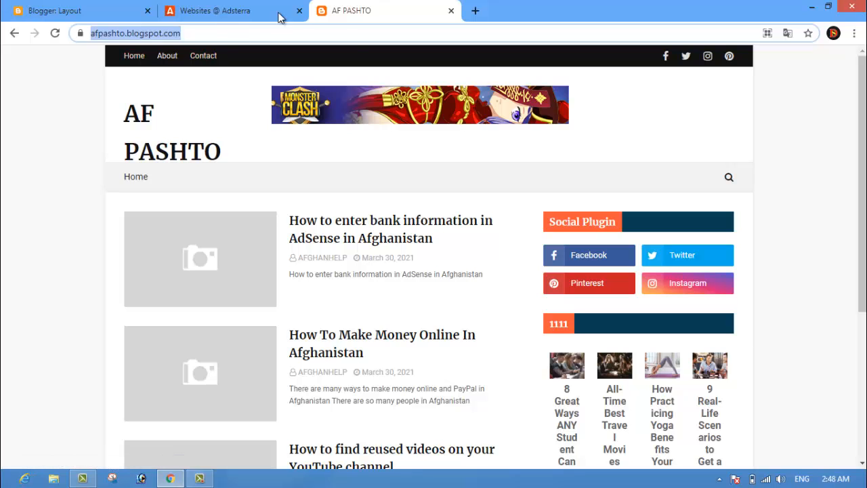
# Switch to Adsterra and examine the payment rules, including each method's minimum amount, currency and fee
pyautogui.click(233, 12)
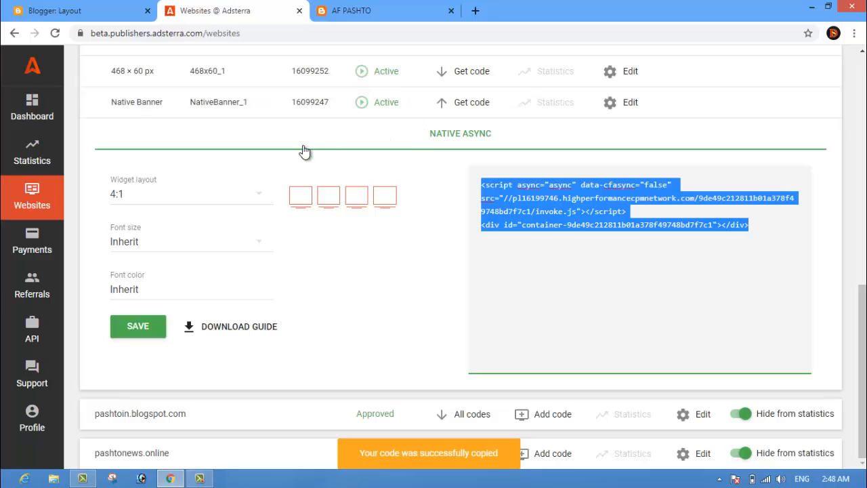
pyautogui.click(35, 250)
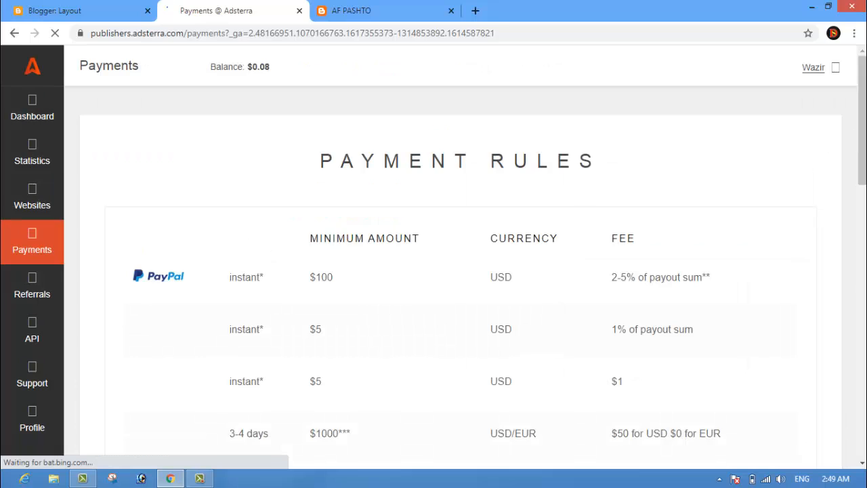
pyautogui.moveTo(864, 120); pyautogui.dragTo(865, 188)
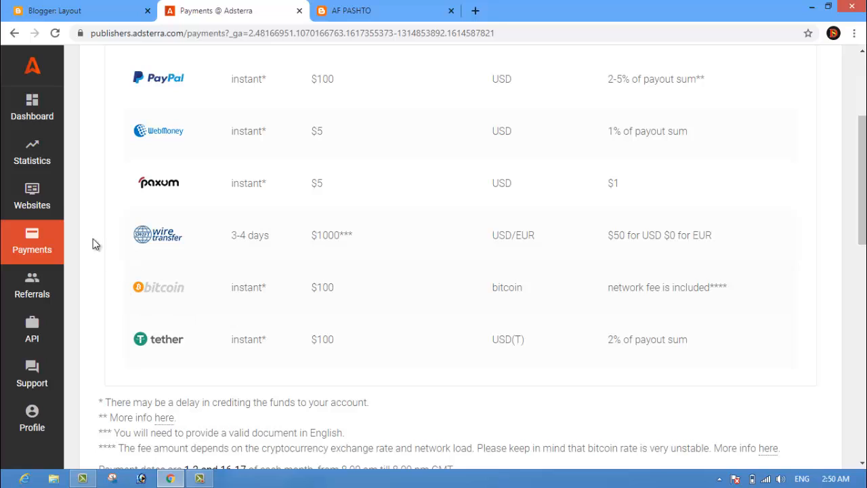
# View the Adsterra referral invite page and read through the news on the dashboard
pyautogui.click(31, 290)
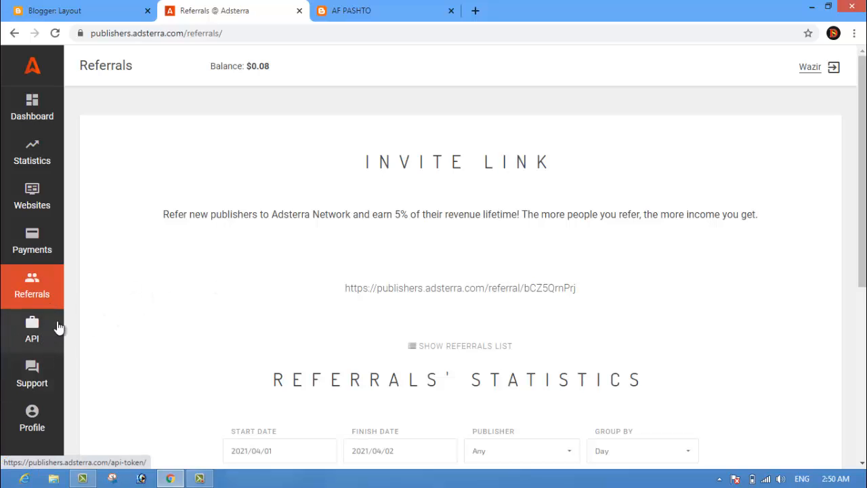
pyautogui.click(32, 108)
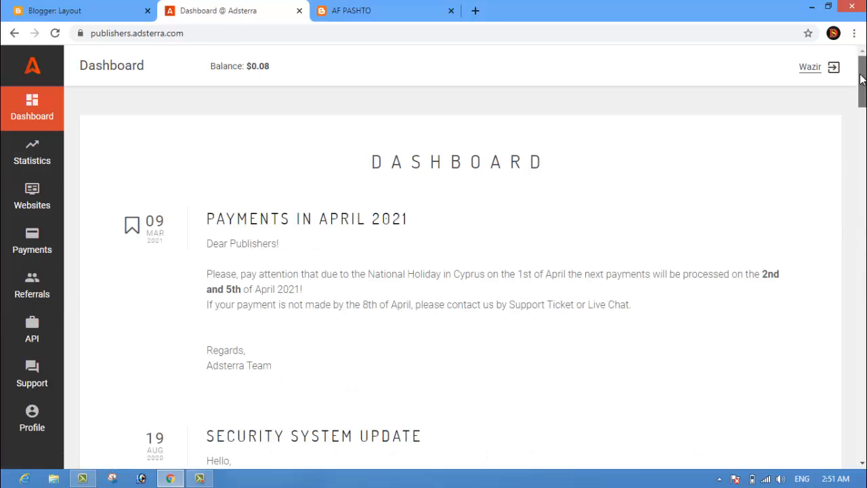
pyautogui.moveTo(861, 79); pyautogui.dragTo(818, 399)
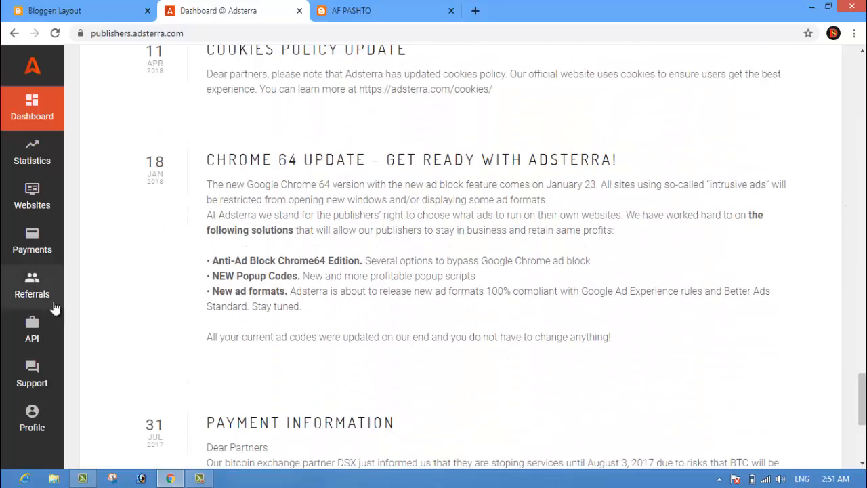